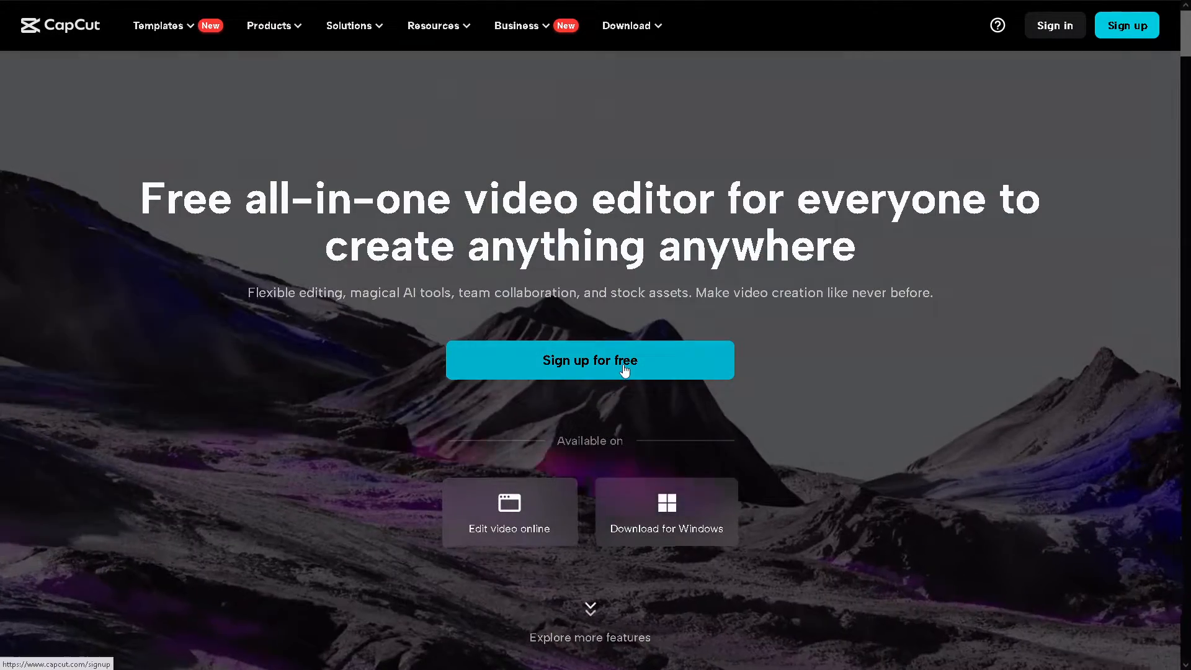
Start the free sign-up and create a new video project
click(625, 370)
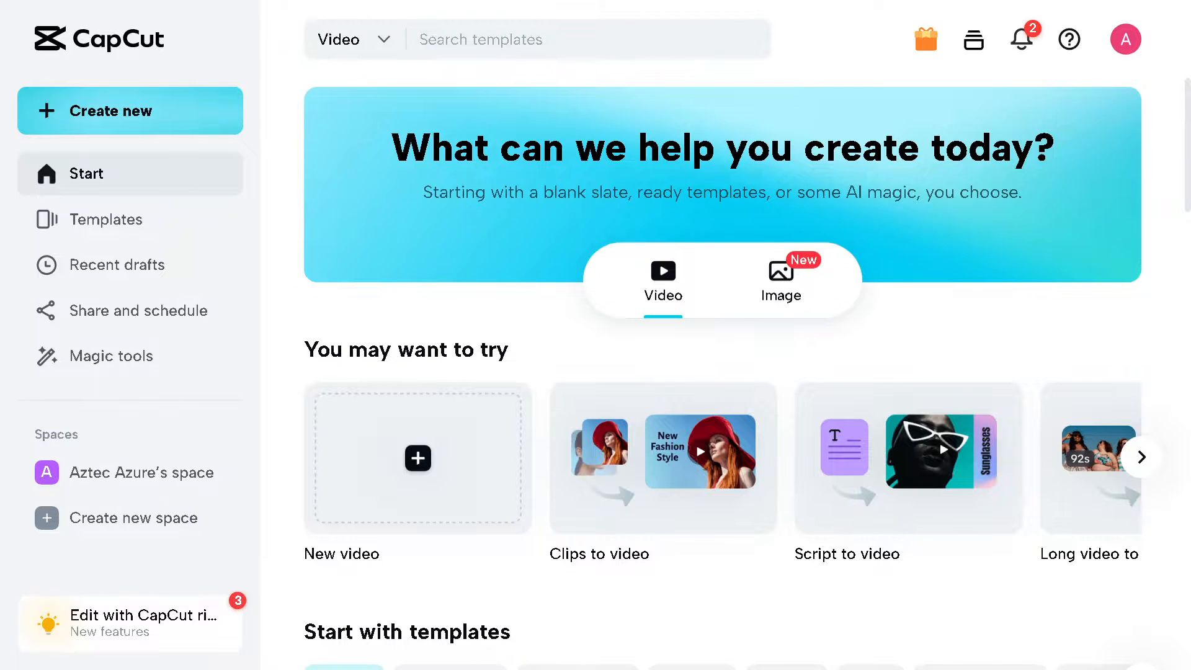
scroll(567, 418, down, 2)
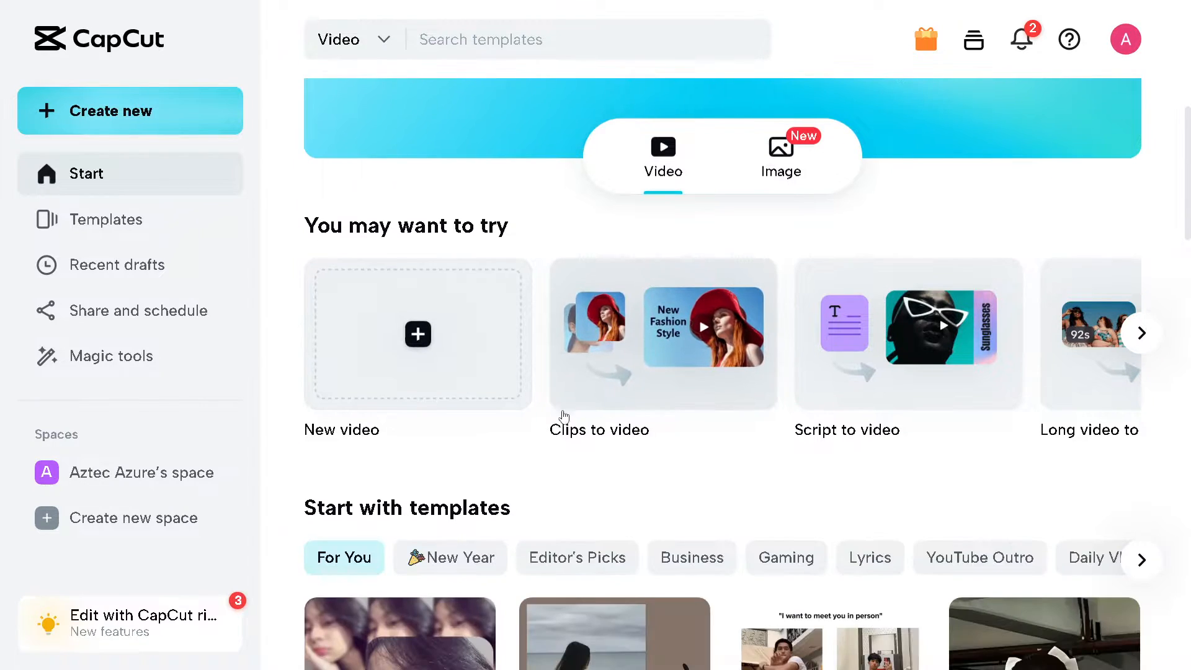
scroll(567, 418, up, 2)
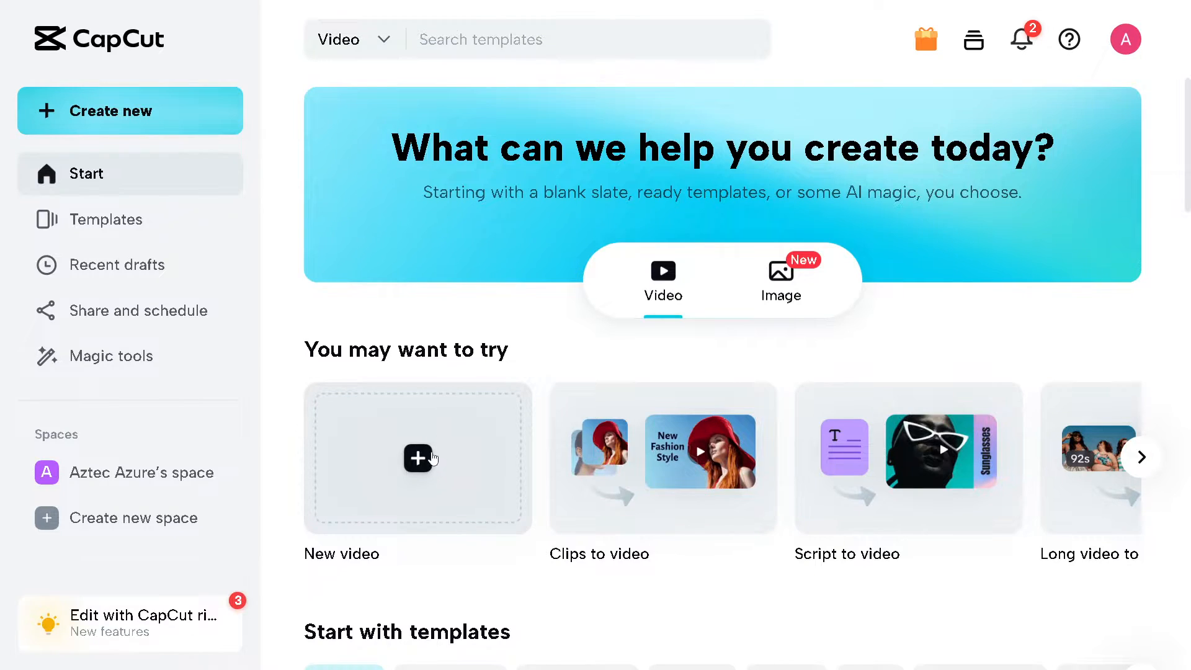
click(451, 445)
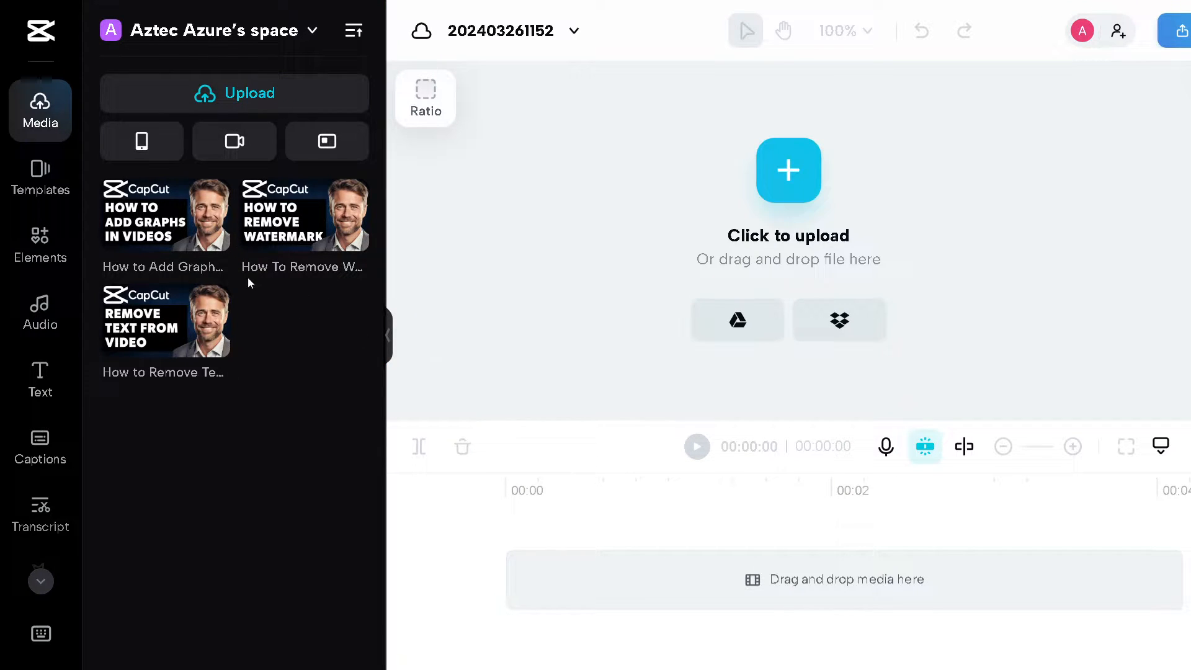
Add the How to Add Graphs image to the timeline and extend its clip to about 00:18:20
click(155, 220)
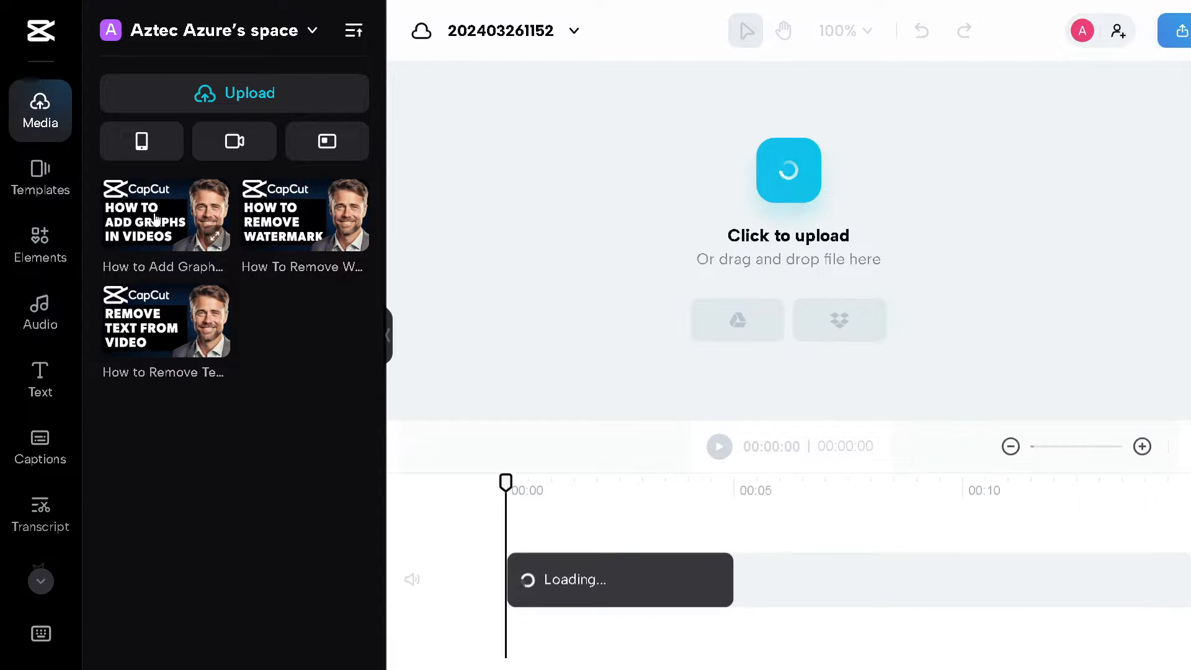
click(389, 338)
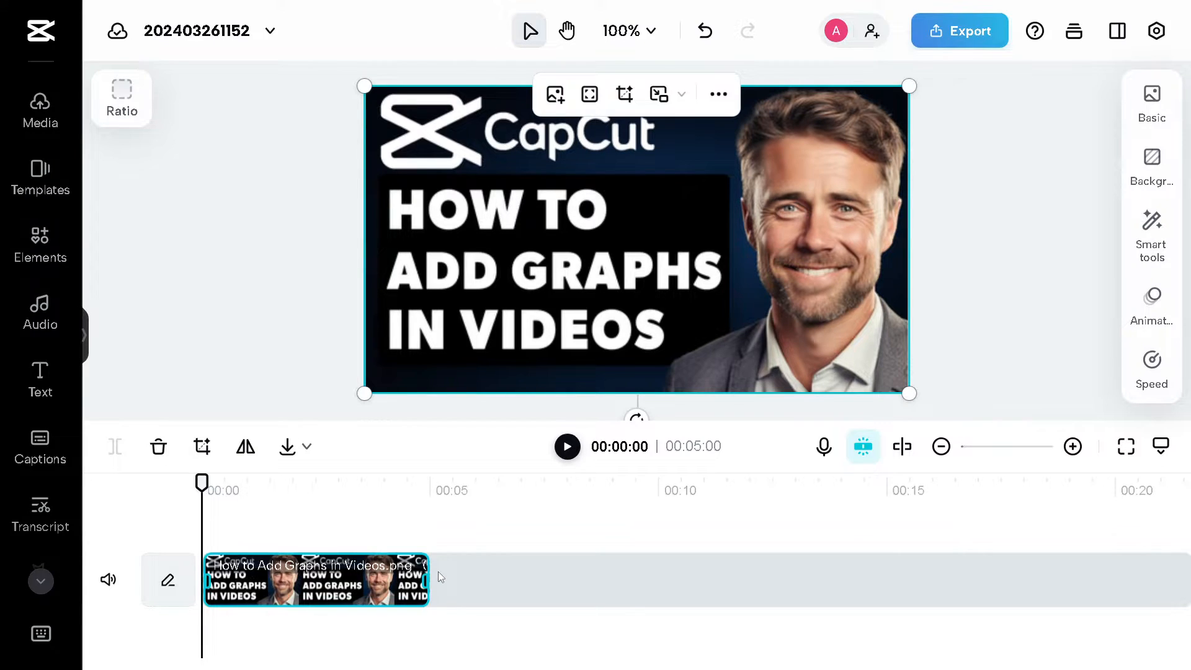
drag(427, 579, 1055, 562)
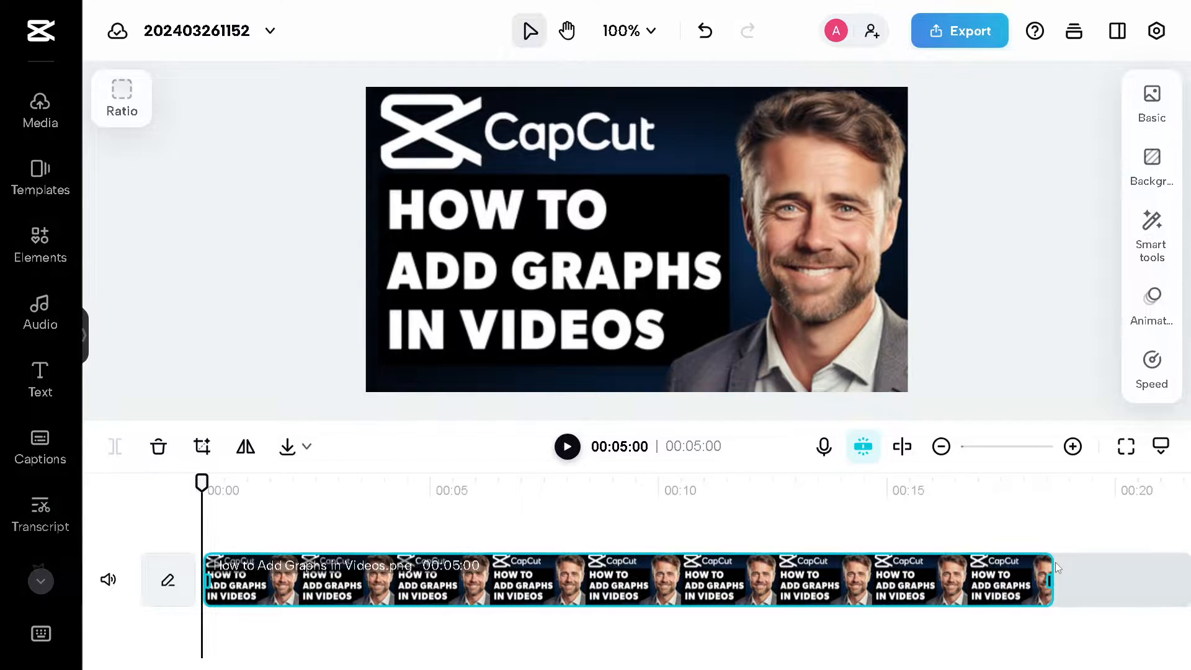
Open the speed settings of the image clip
click(244, 569)
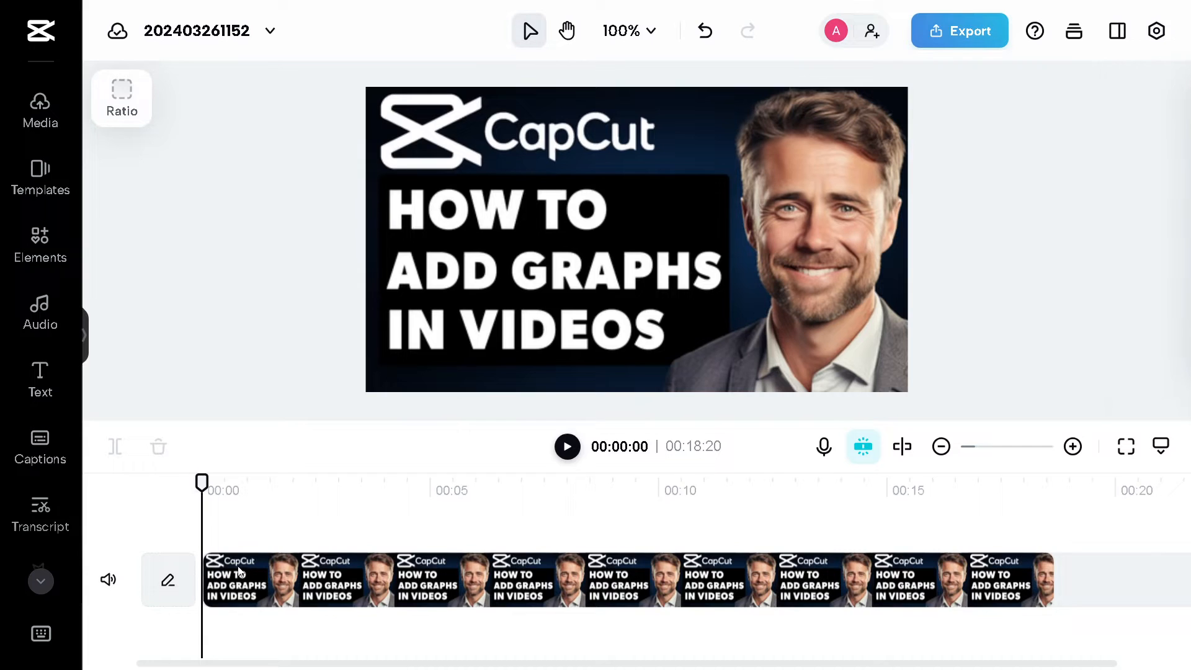
click(239, 568)
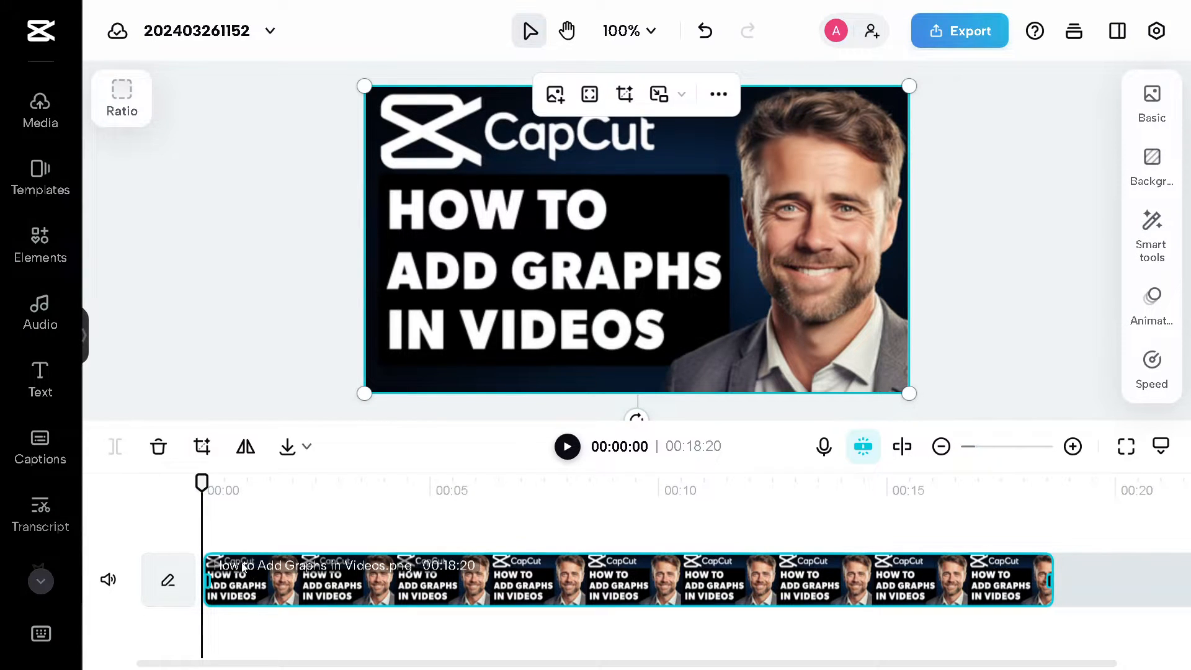
click(1150, 371)
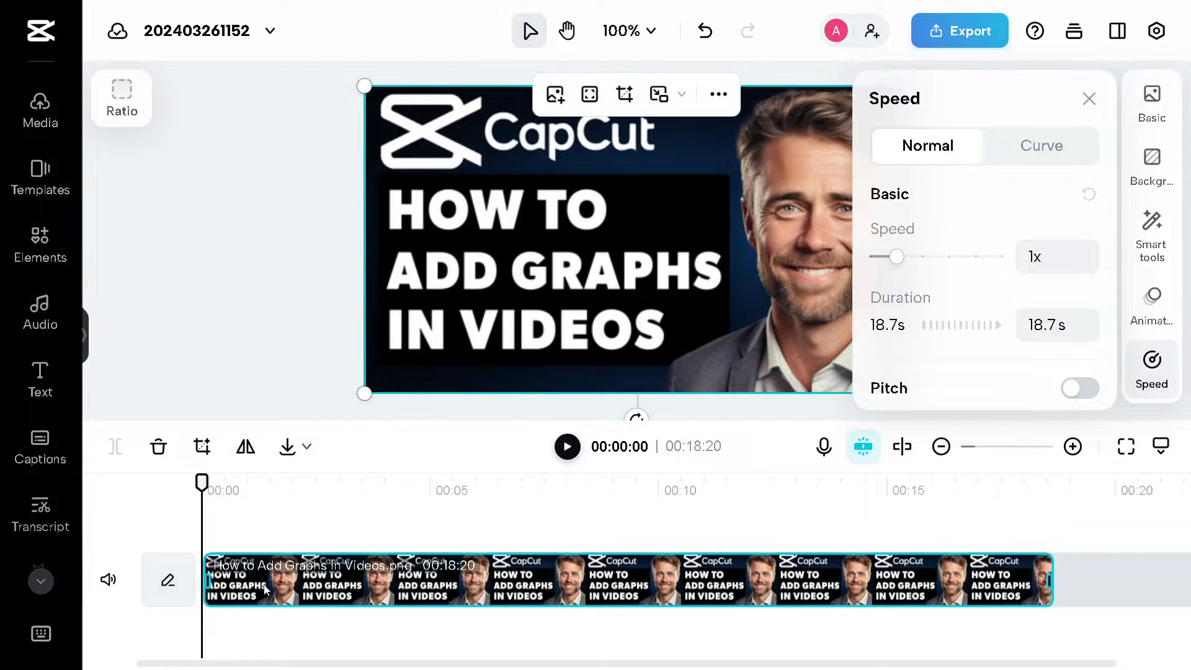
Split the image clip about 0.7 s after its start
scroll(265, 590, up, 1)
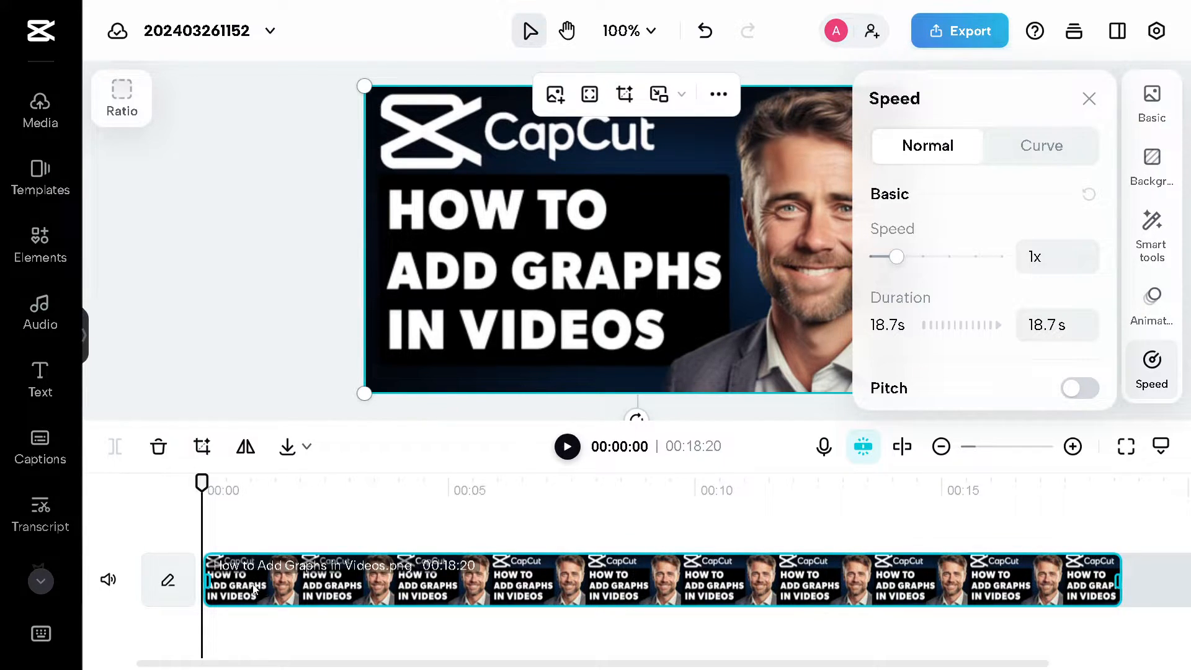
right_click(228, 579)
click(231, 575)
right_click(238, 571)
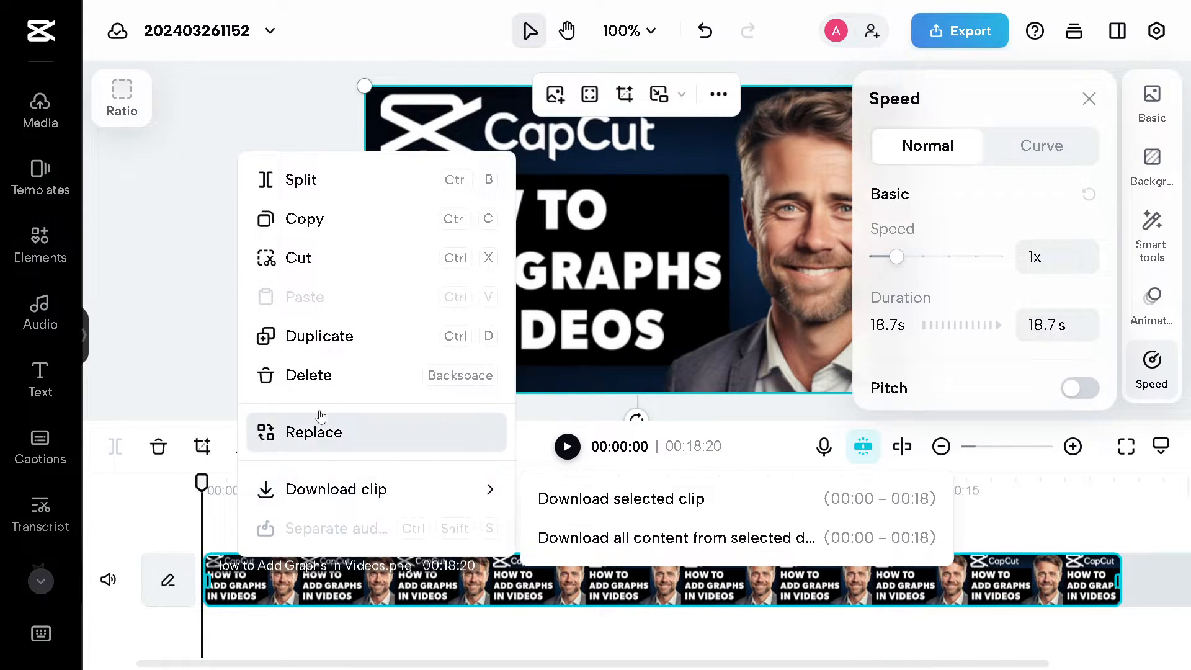
click(307, 191)
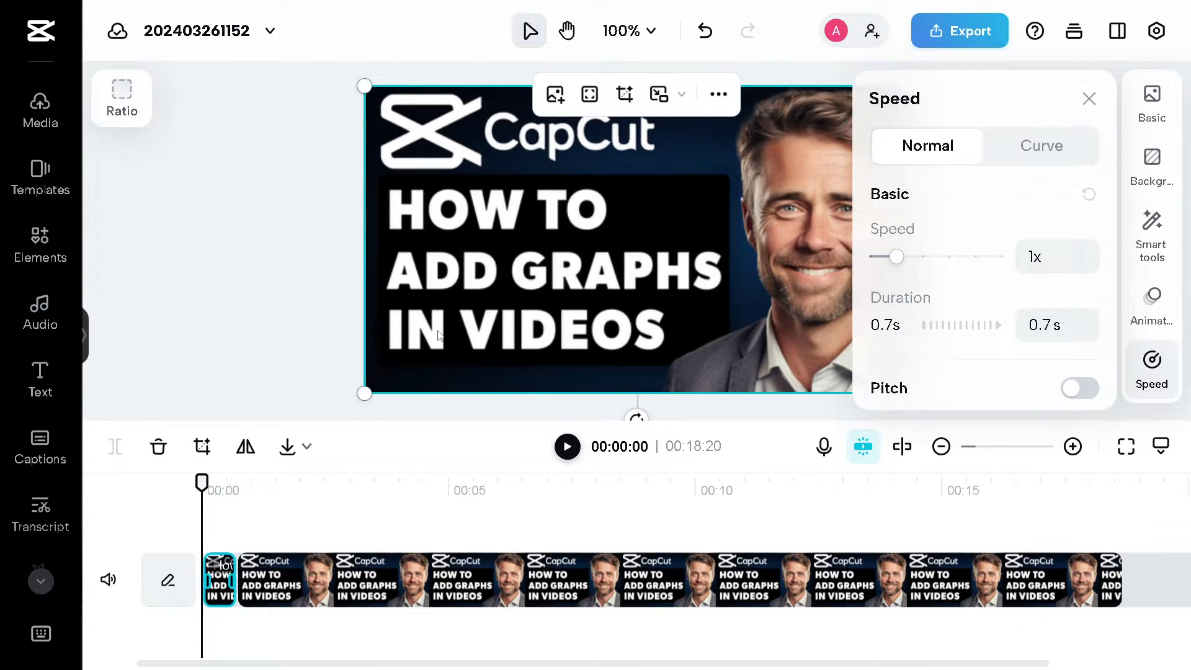
Enlarge the image of the first short segment beyond the frame for a zoomed-in view
click(281, 357)
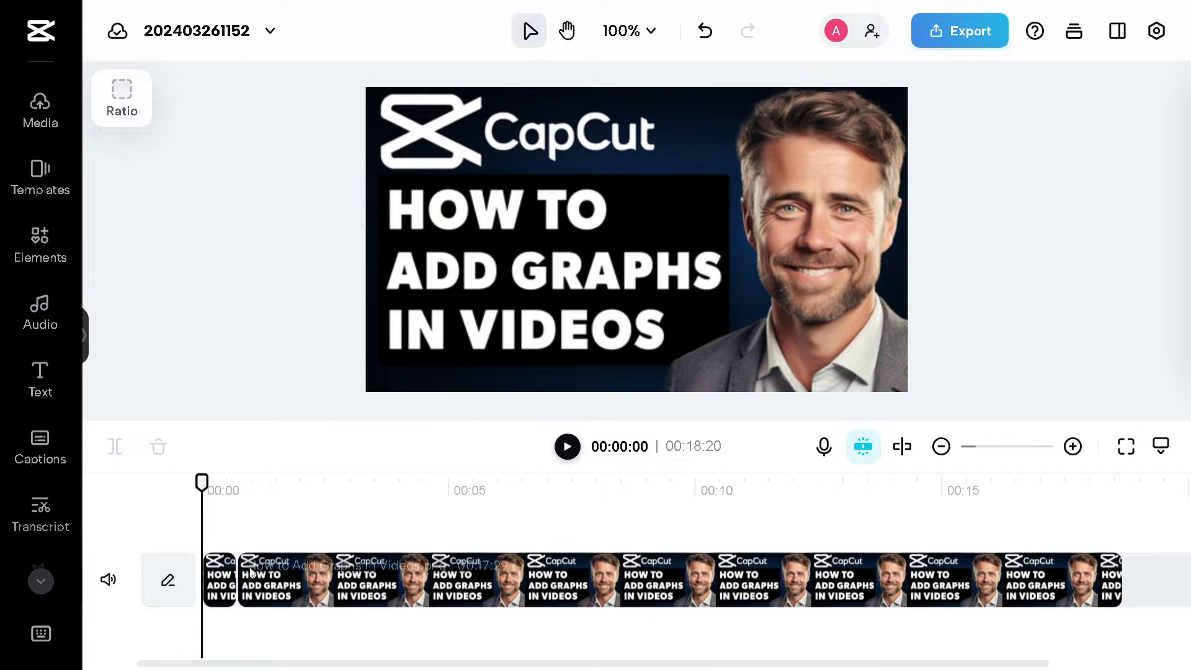
click(225, 572)
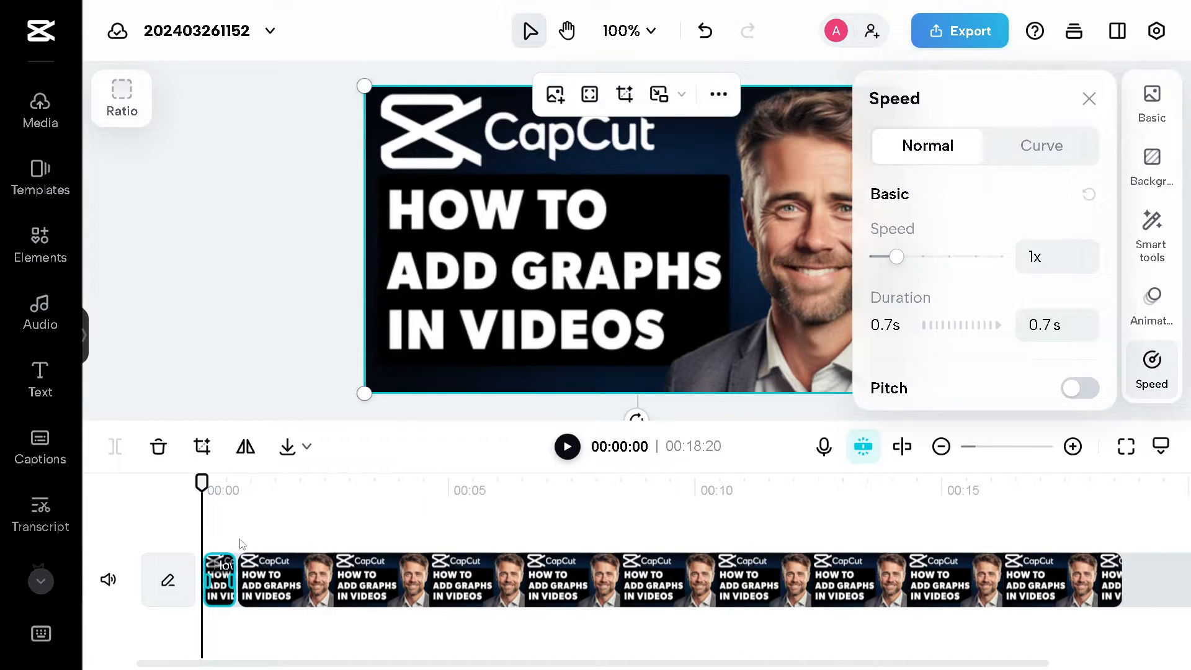
drag(351, 400, 309, 490)
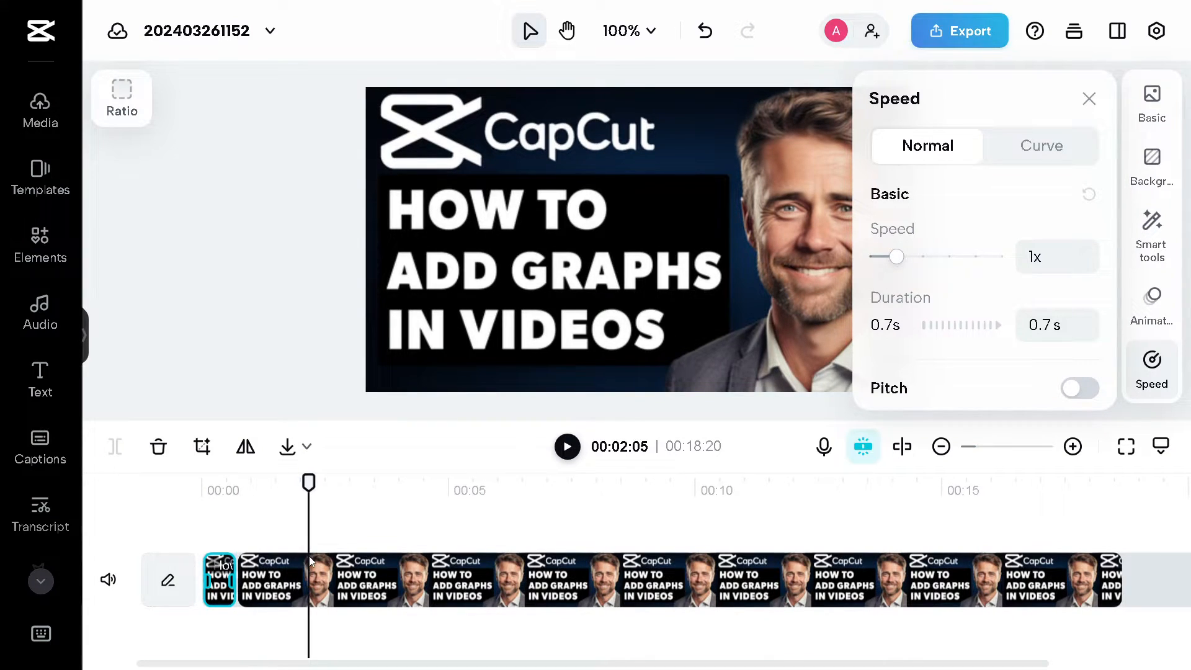
Split the second segment at 00:02:05 and shrink the image of the segment after the cut towards the frame's upper right corner
right_click(308, 553)
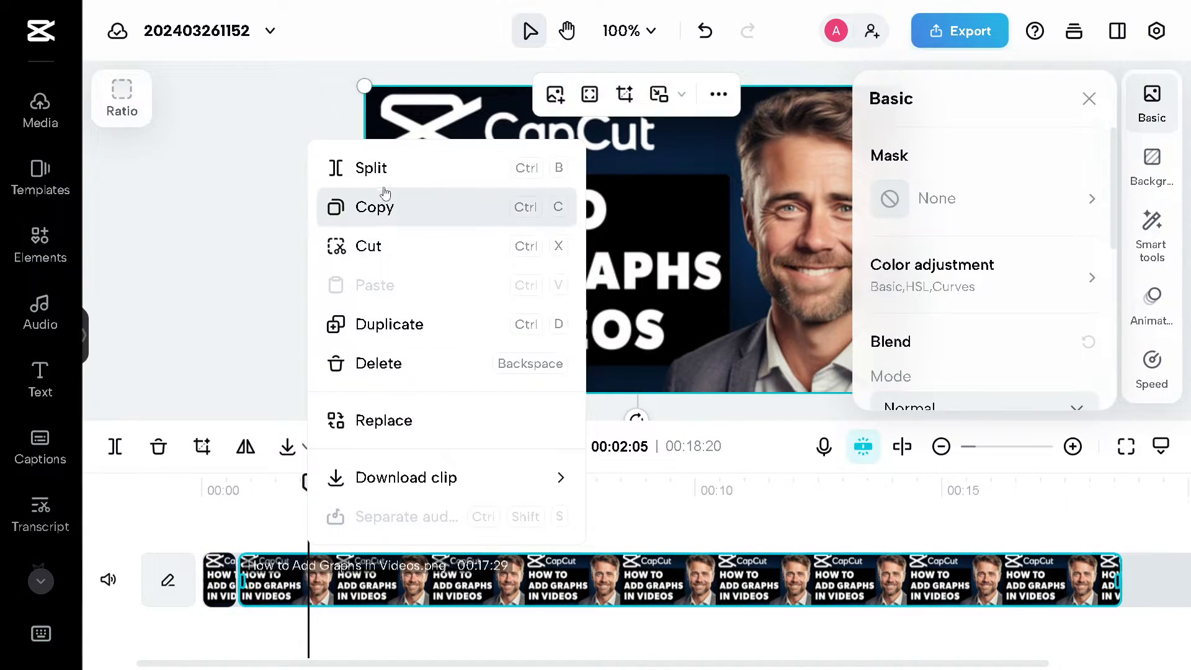
click(379, 169)
click(435, 298)
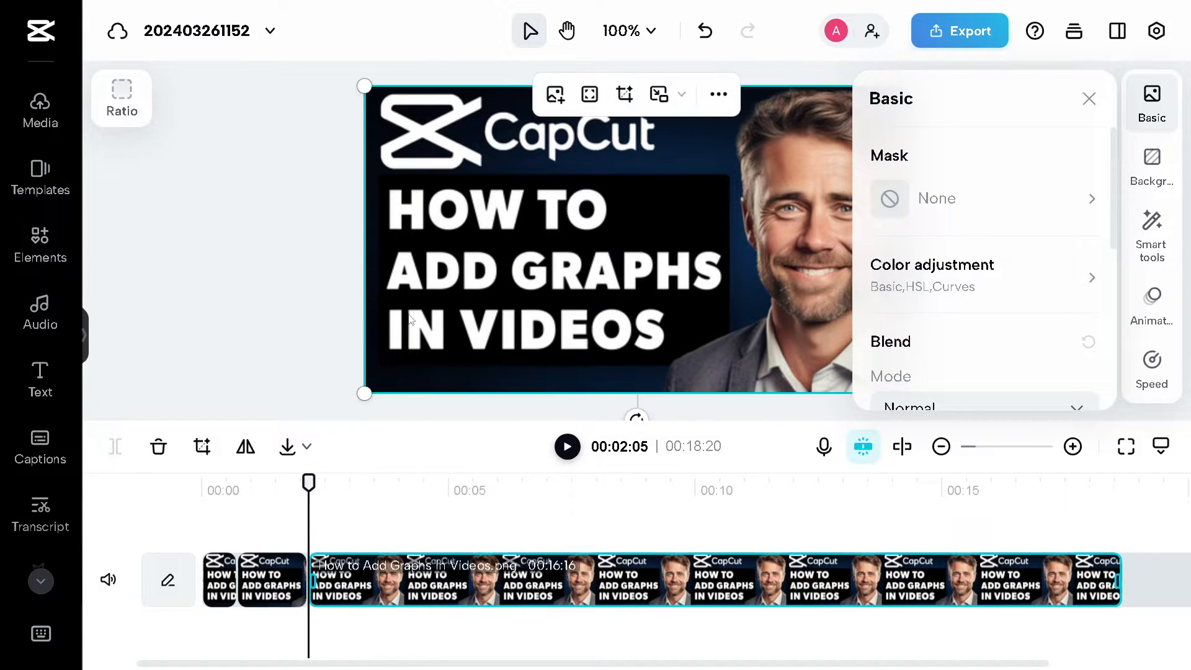
drag(369, 392, 459, 340)
Split the last segment at 00:04:01 and enlarge the image after the cut well beyond the frame, zooming in on the face
drag(311, 483, 401, 533)
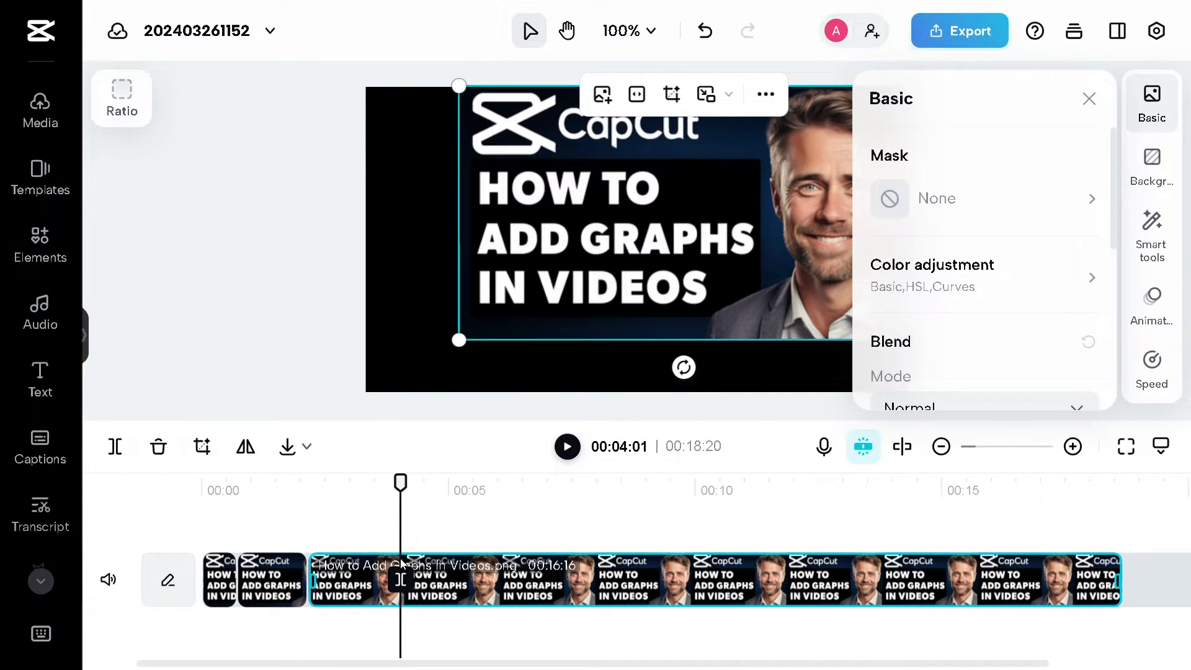
right_click(403, 566)
click(463, 172)
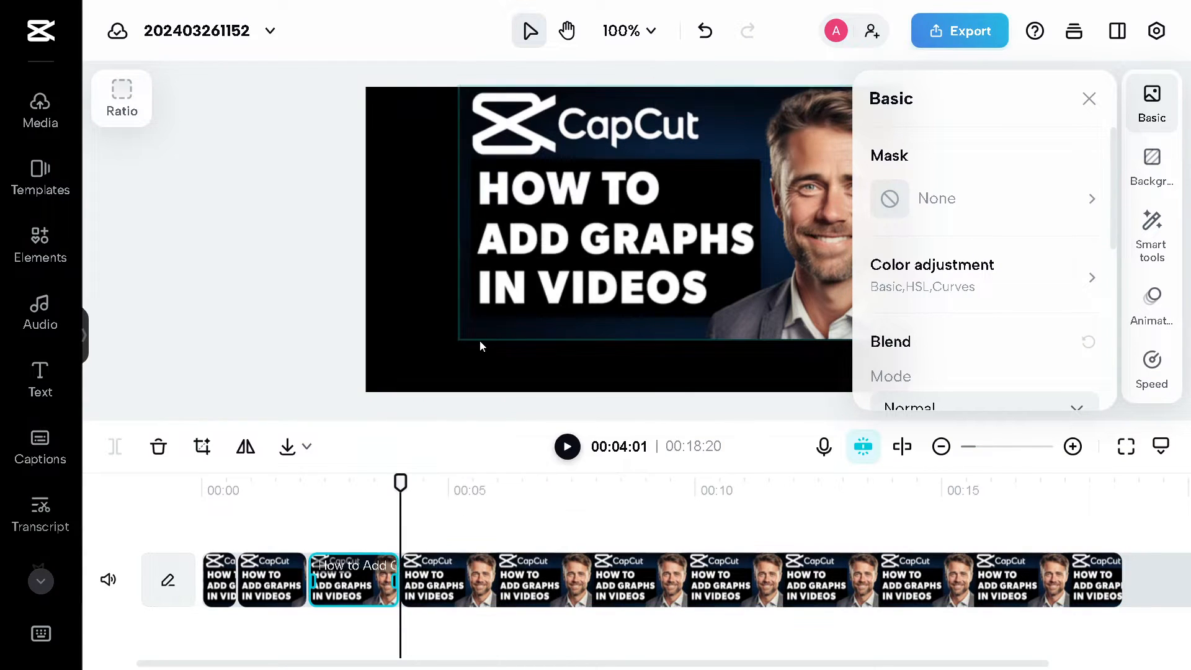
click(481, 339)
drag(460, 340, 13, 590)
Split the remaining last segment at 00:05:14 and again just before the 7-second mark
drag(401, 493, 474, 564)
right_click(473, 564)
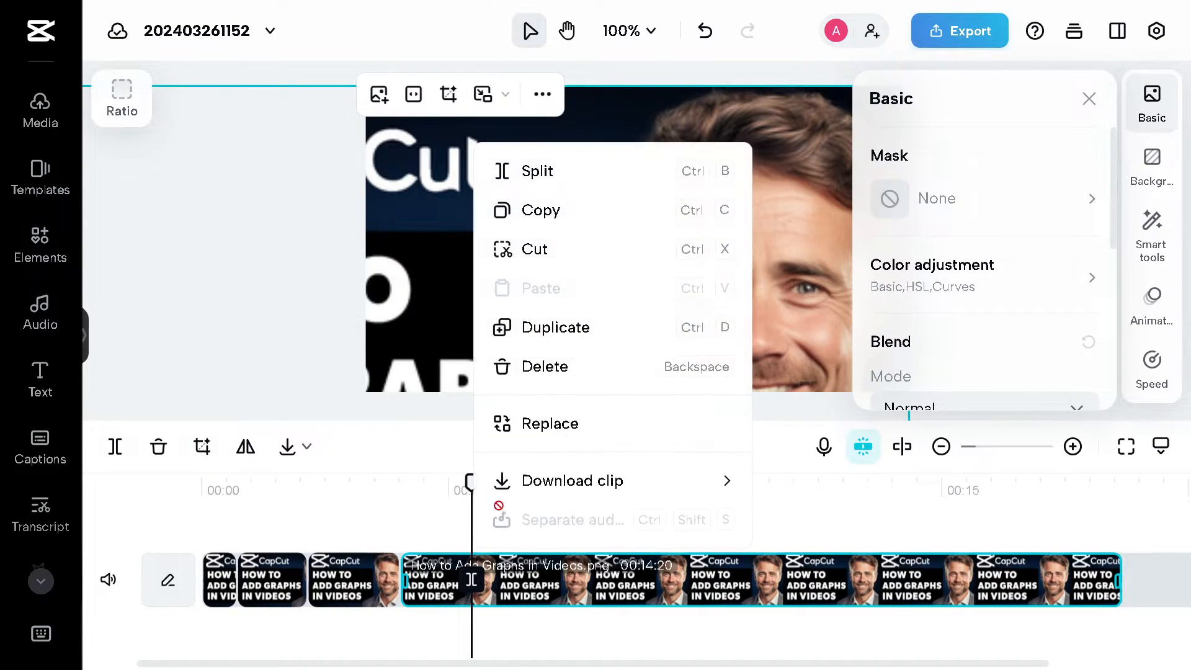
click(560, 171)
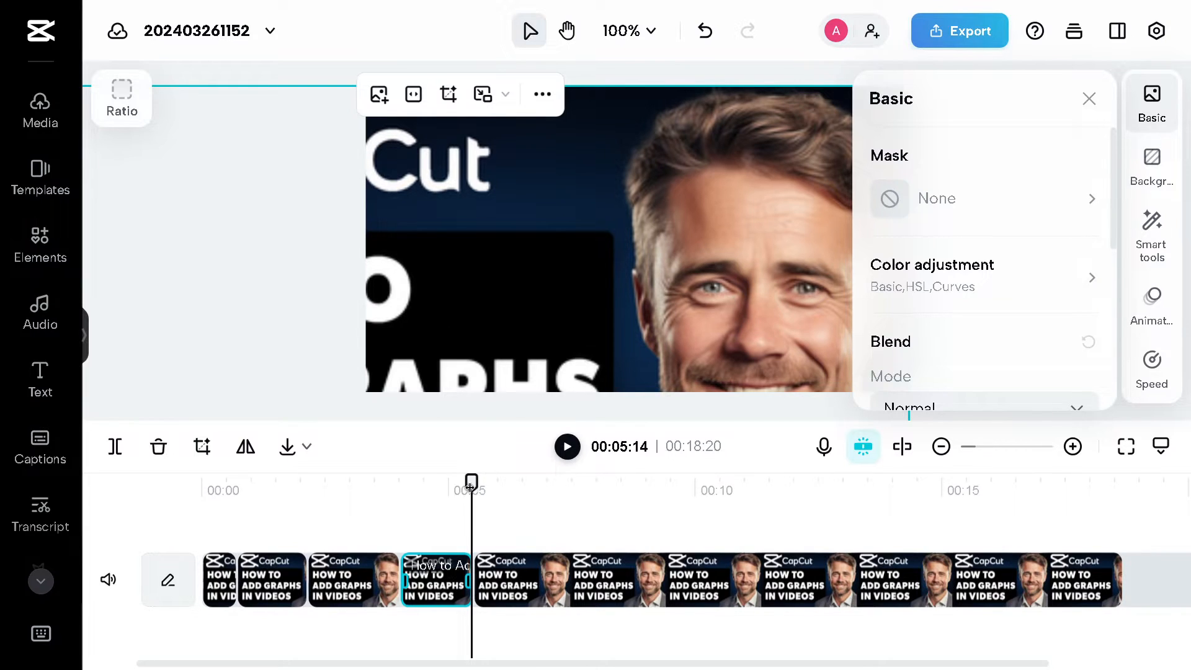
drag(471, 484, 516, 510)
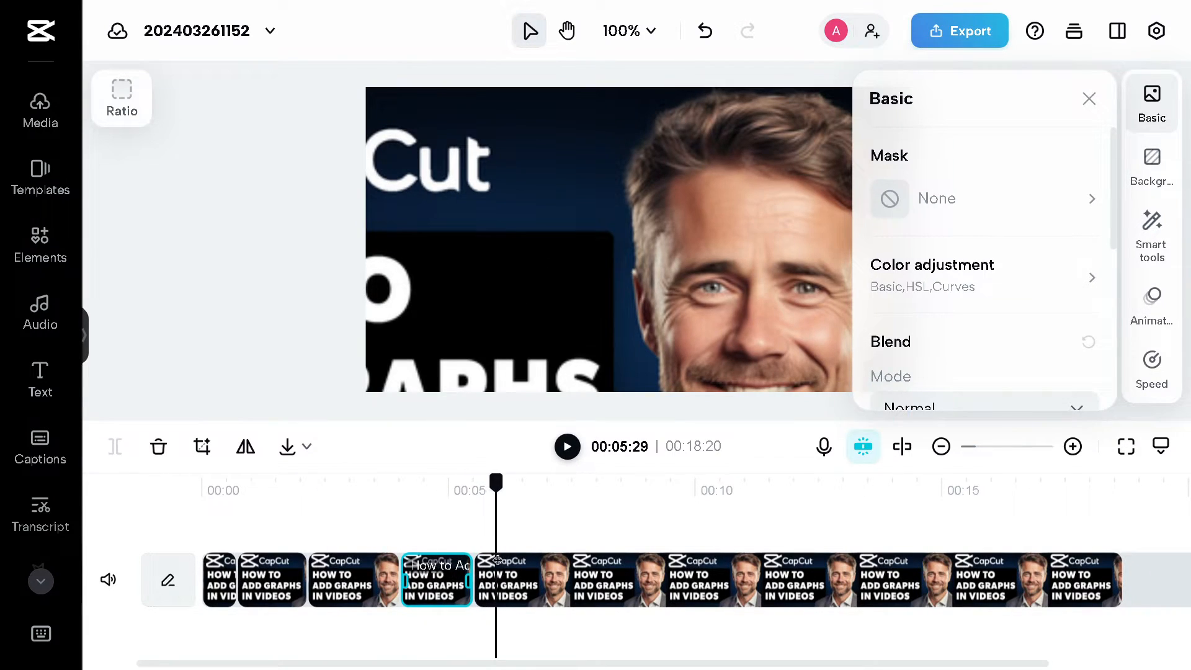
click(526, 576)
right_click(539, 572)
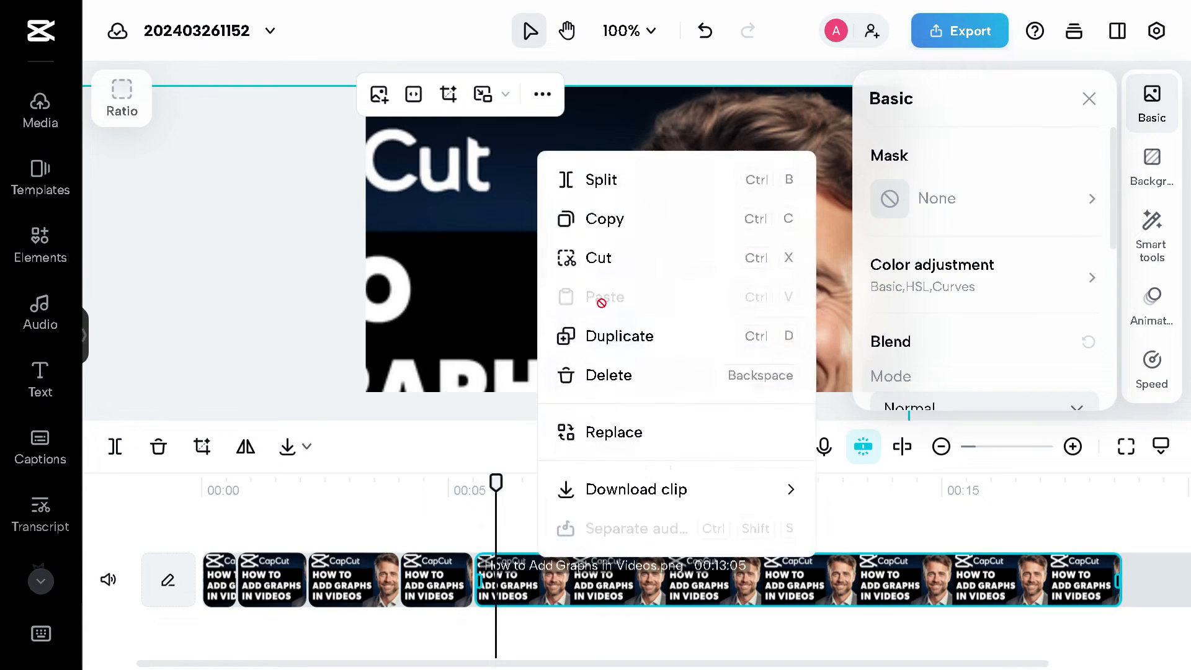
click(601, 180)
Shrink and reposition the enlarged image of the fifth segment to fit the frame
drag(546, 490, 522, 513)
drag(485, 267, 673, 266)
drag(200, 87, 500, 255)
drag(560, 159, 505, 128)
drag(349, 84, 389, 109)
drag(462, 160, 444, 146)
drag(354, 399, 364, 393)
Split the last segment again just past the 8-second mark
drag(503, 487, 566, 487)
click(606, 571)
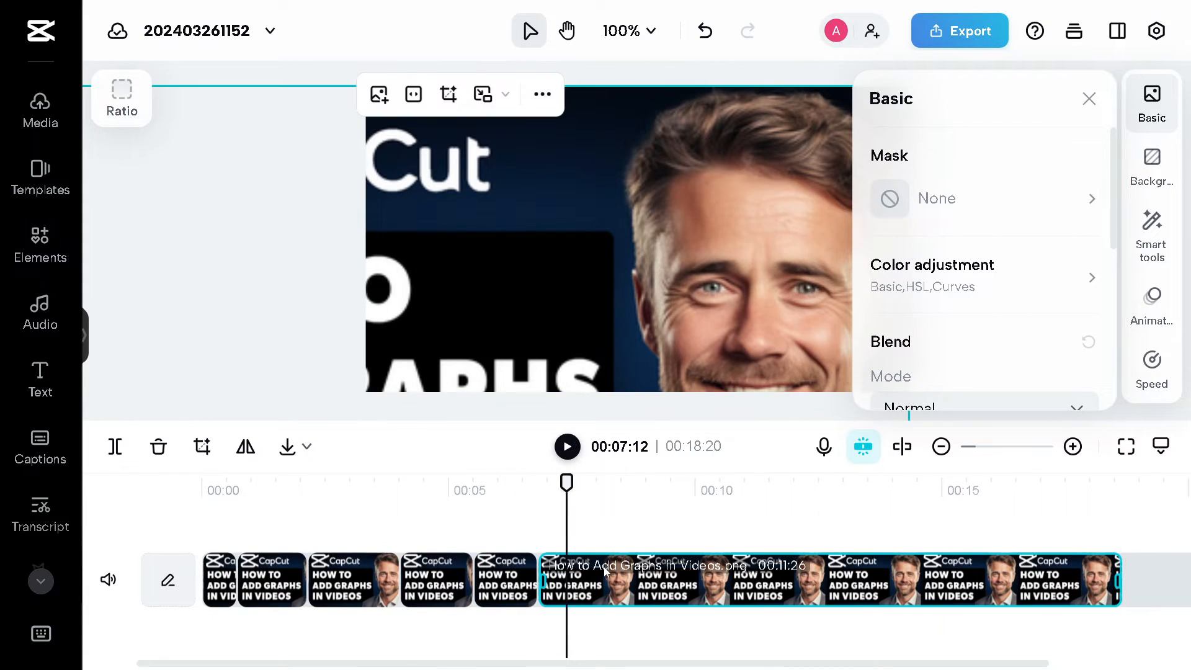
right_click(606, 571)
click(704, 180)
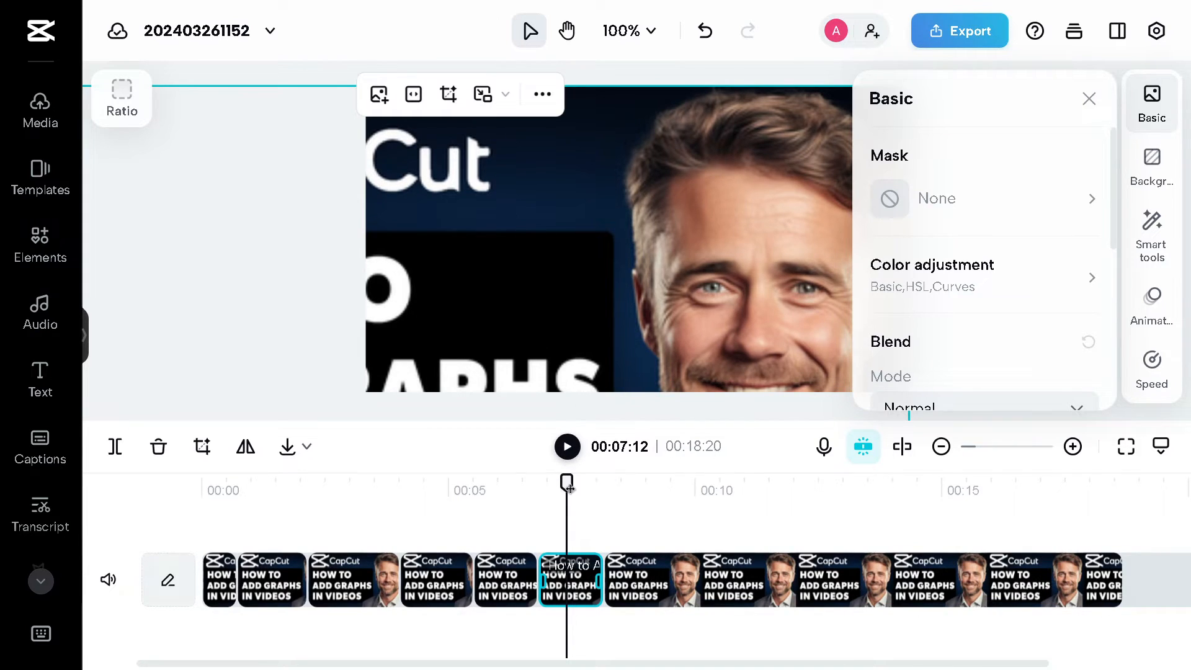
Shrink and reposition the image of the final segment, aligning its upper left corner with the frame
drag(564, 483, 642, 493)
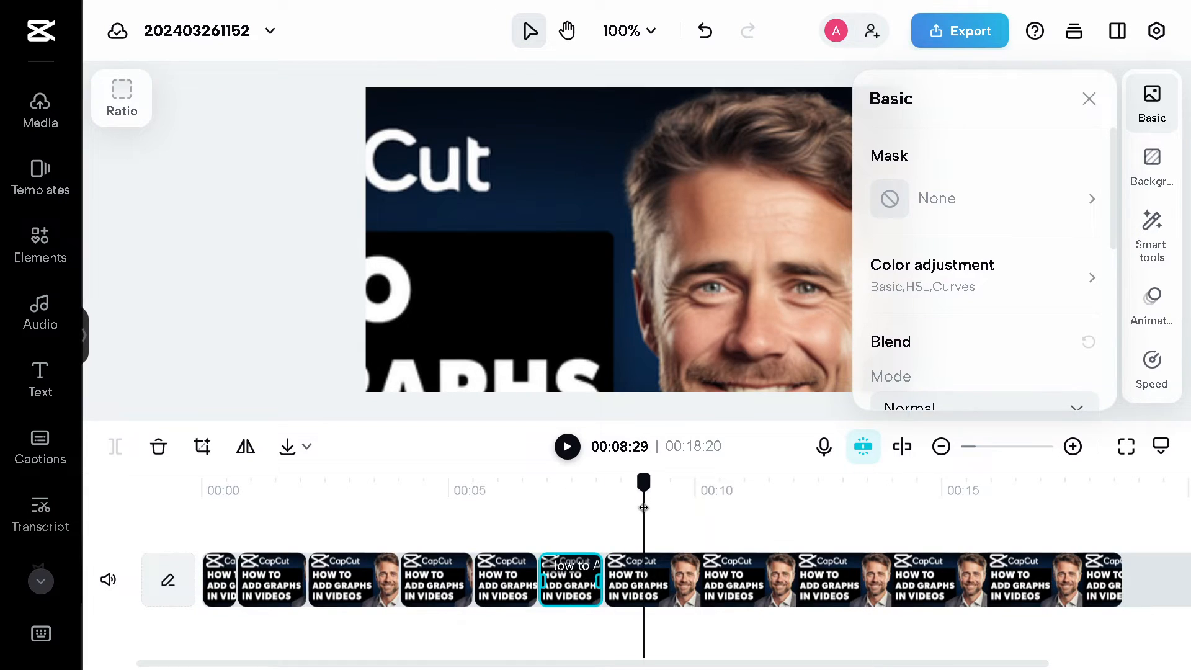
click(602, 239)
drag(479, 212, 596, 205)
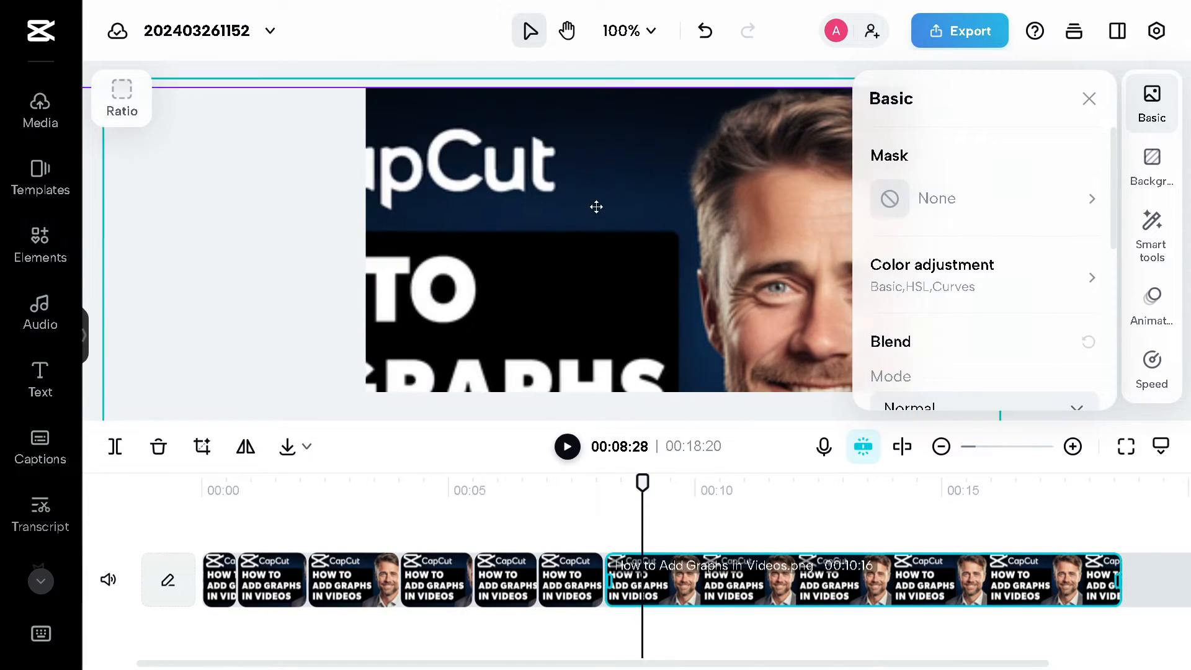
drag(390, 158, 461, 156)
drag(188, 75, 511, 258)
drag(604, 263, 506, 152)
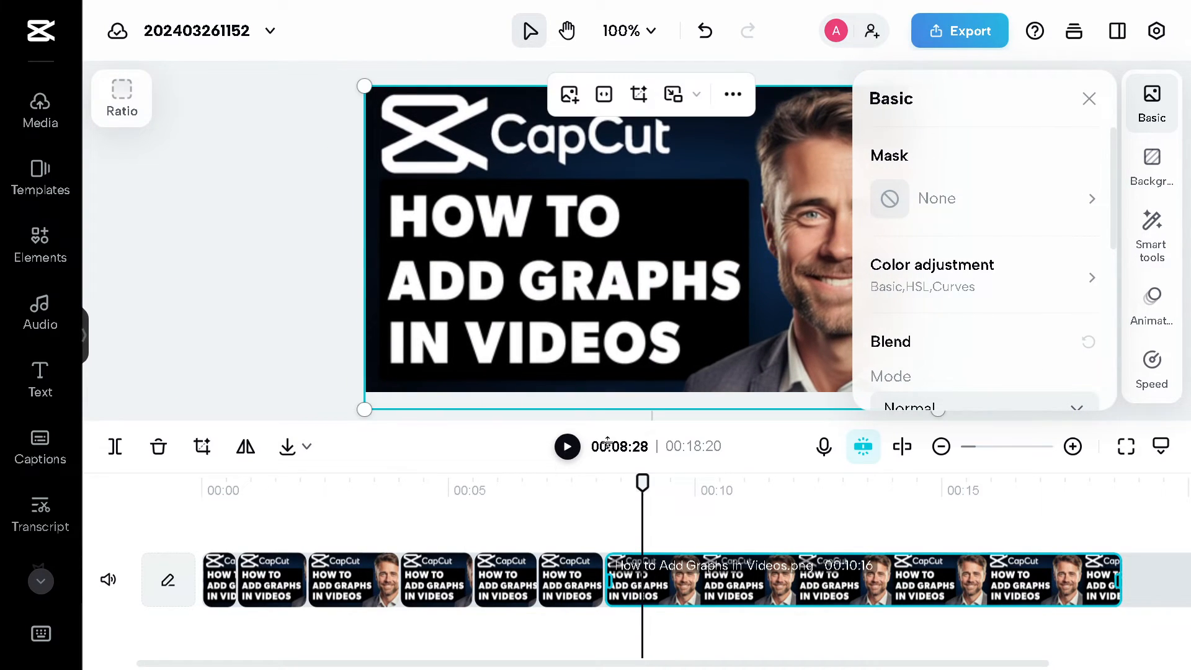
Play the video from the beginning to review the zoom changes, dismissing the clip settings and the sidebar tip
drag(645, 488, 186, 476)
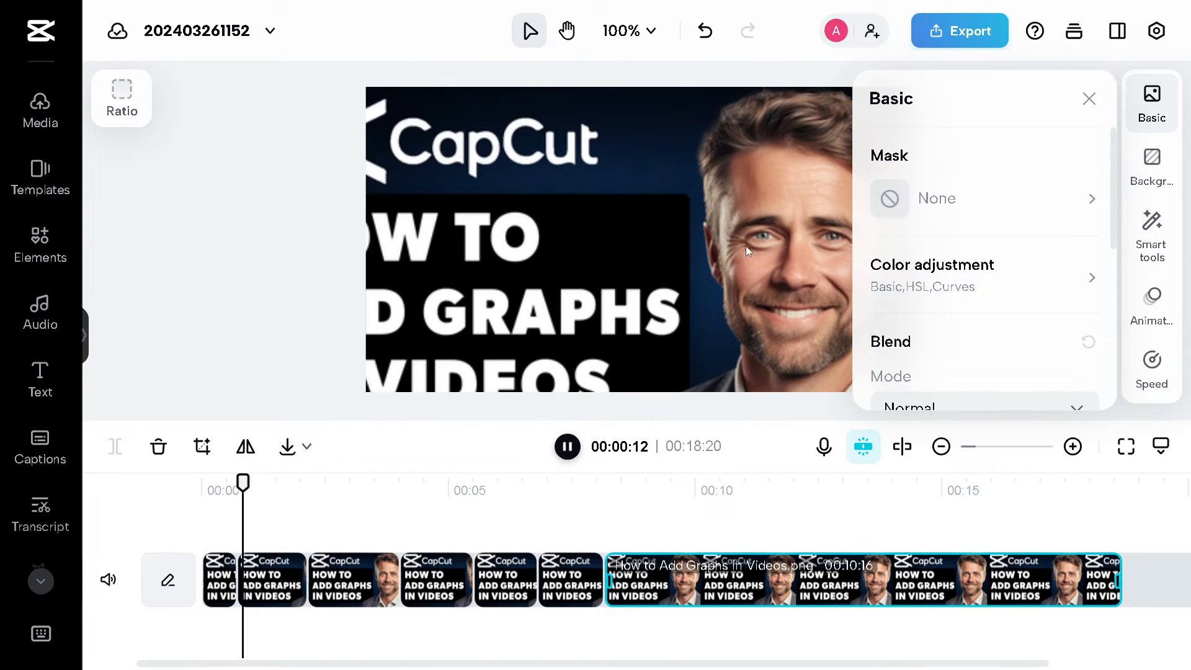
click(1089, 99)
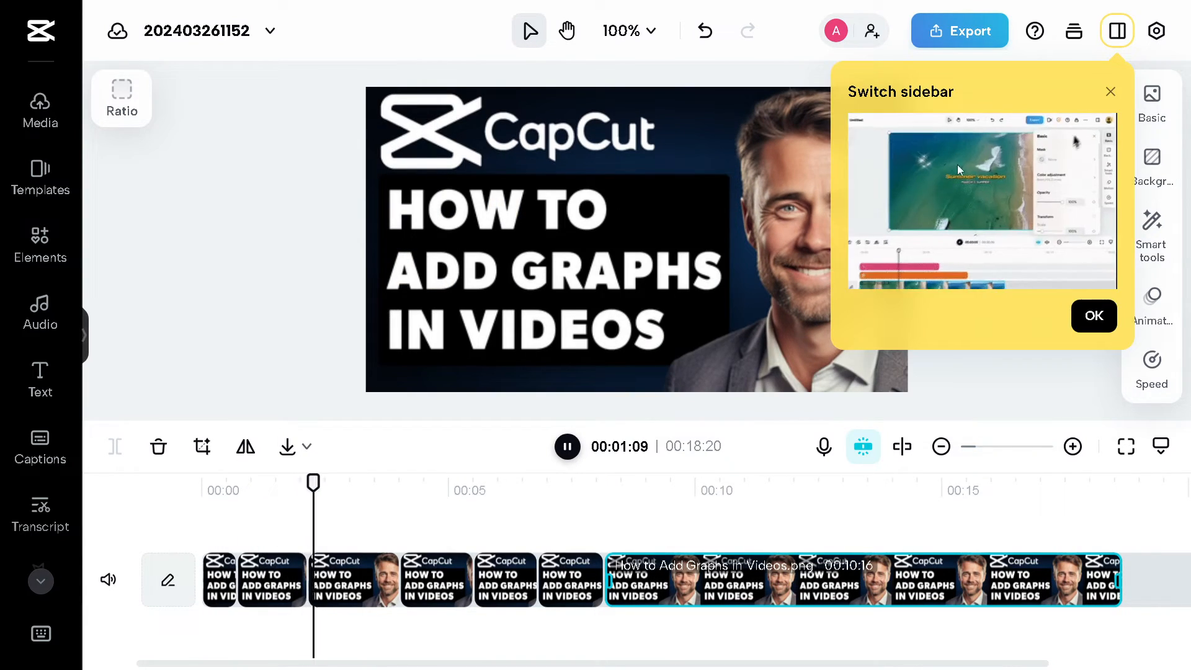
click(1112, 90)
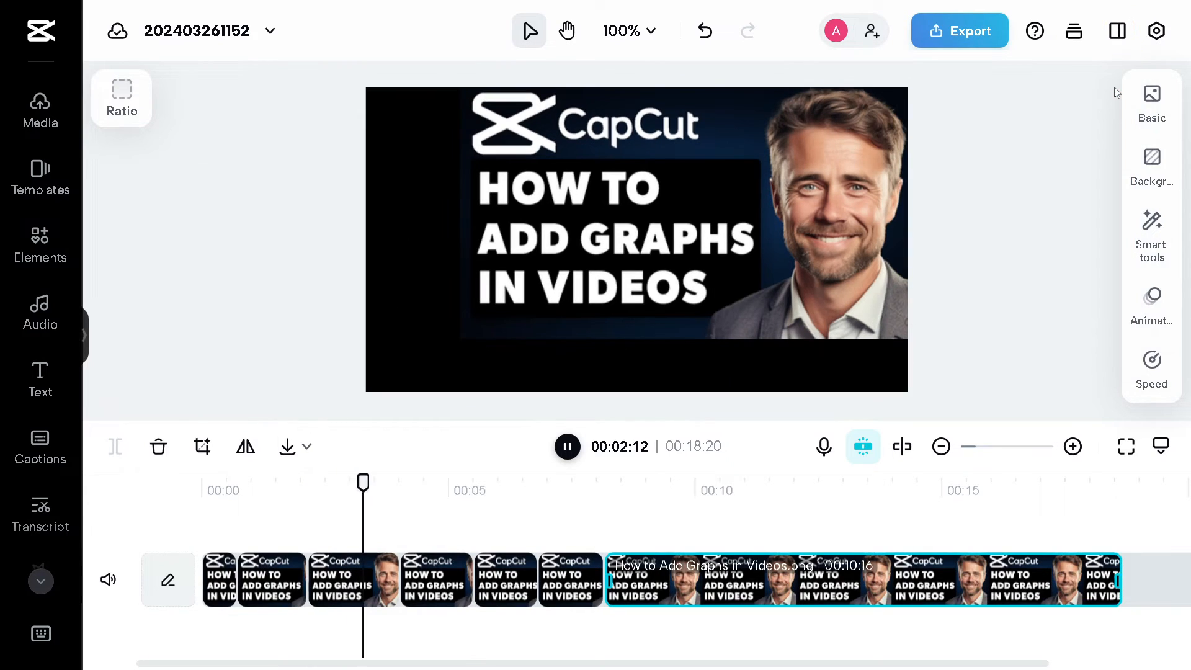